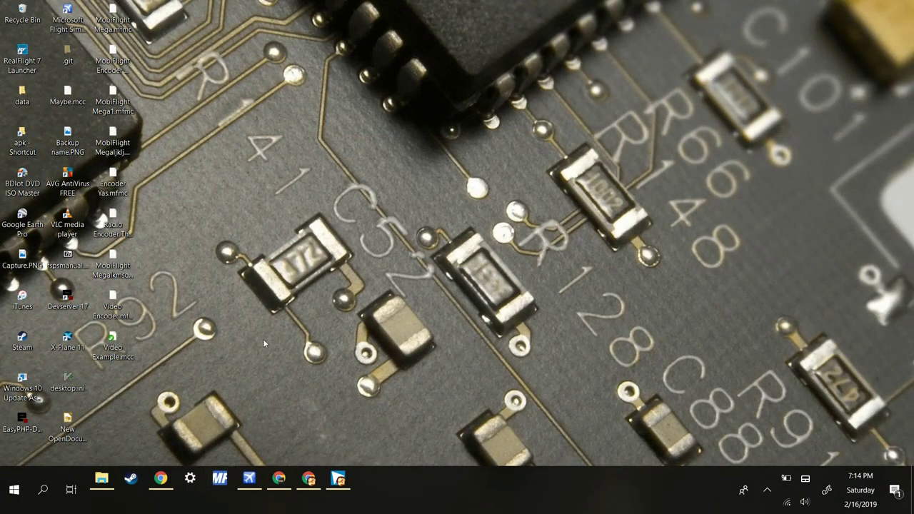
- Bring up MobiFlight Connector and replace Video Example.mcc with a new, empty configuration
left_click(222, 483)
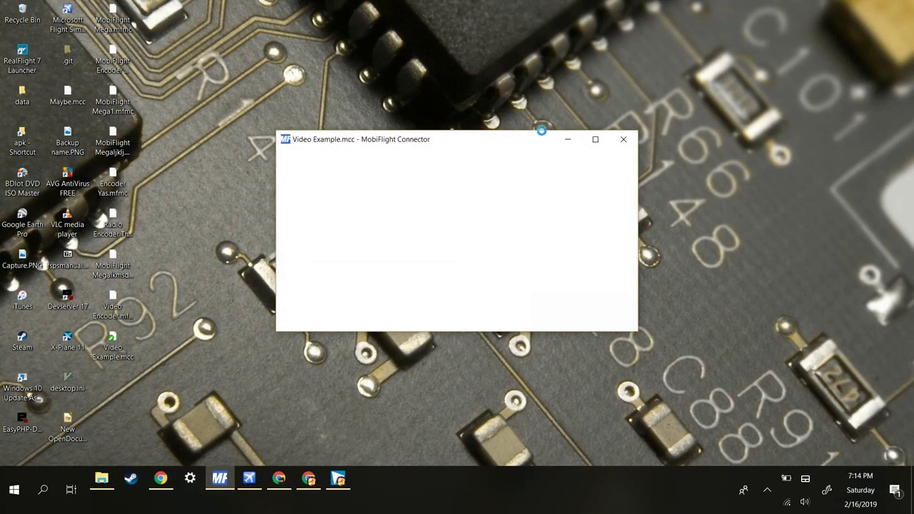
left_click_drag(476, 142, 433, 131)
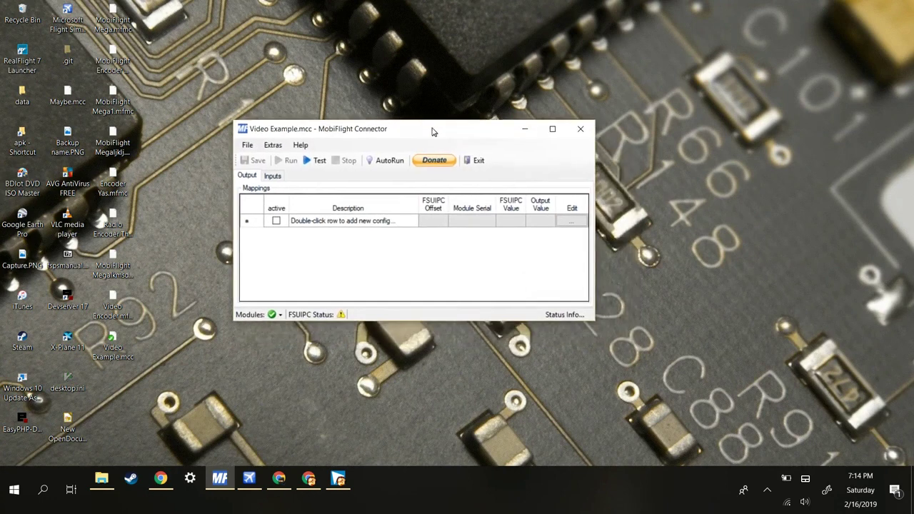
left_click(246, 145)
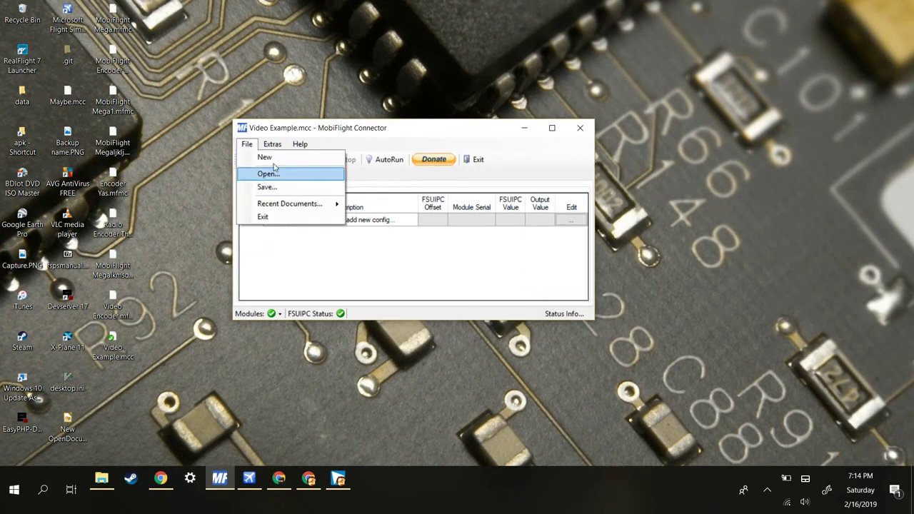
left_click(264, 157)
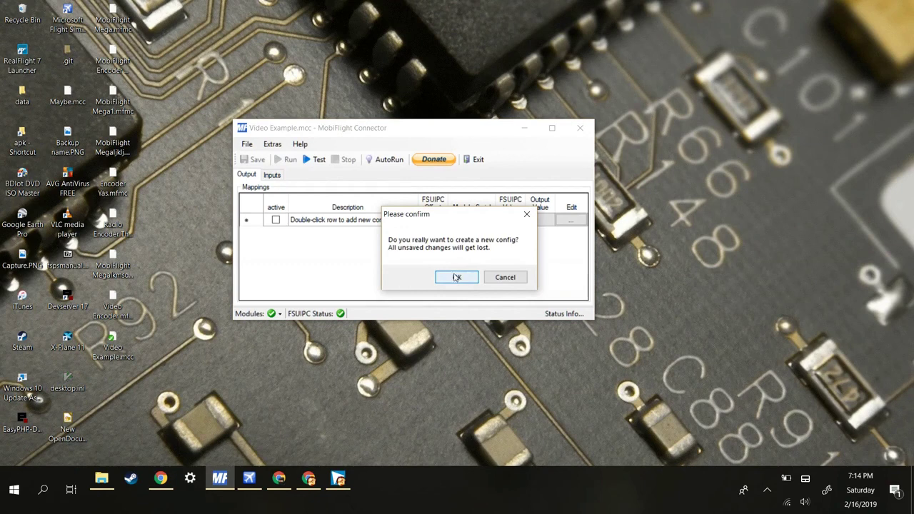
left_click(456, 278)
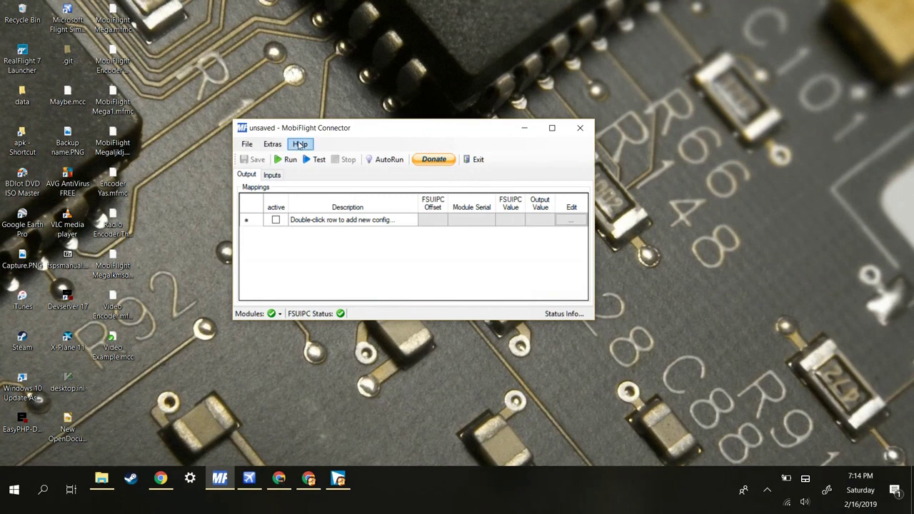
mouse_move(319, 129)
left_mouse_down()
mouse_move(311, 134)
mouse_move(377, 88)
mouse_move(319, 118)
left_mouse_up()
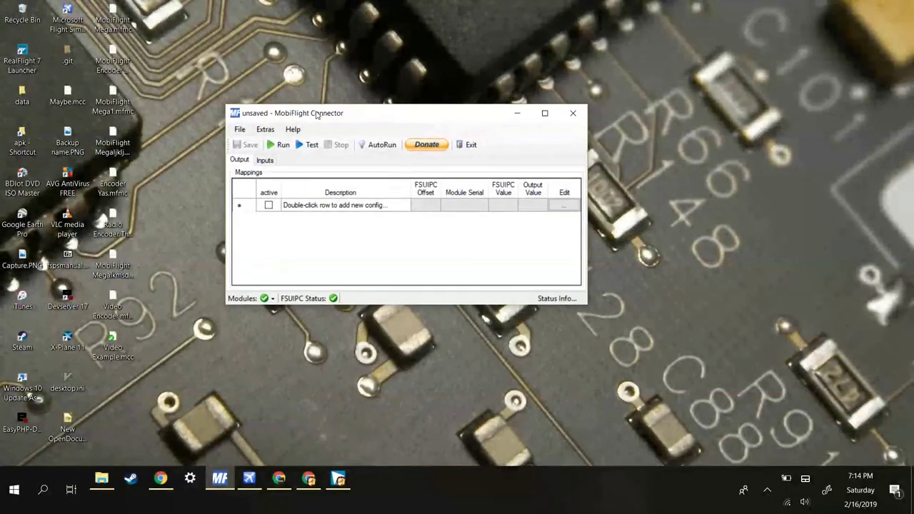
- On the Inputs list, add a new input row with the description 'Video Example'
left_click(264, 161)
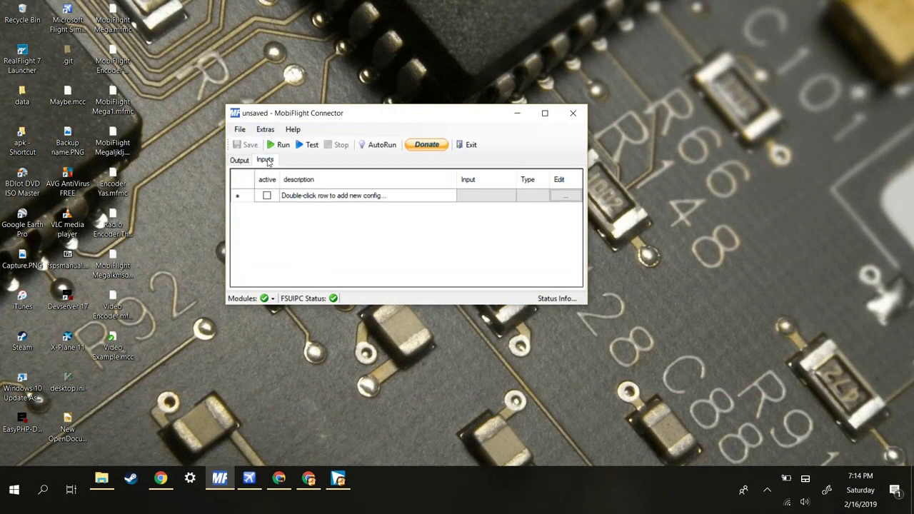
left_click(307, 199)
left_click(308, 196)
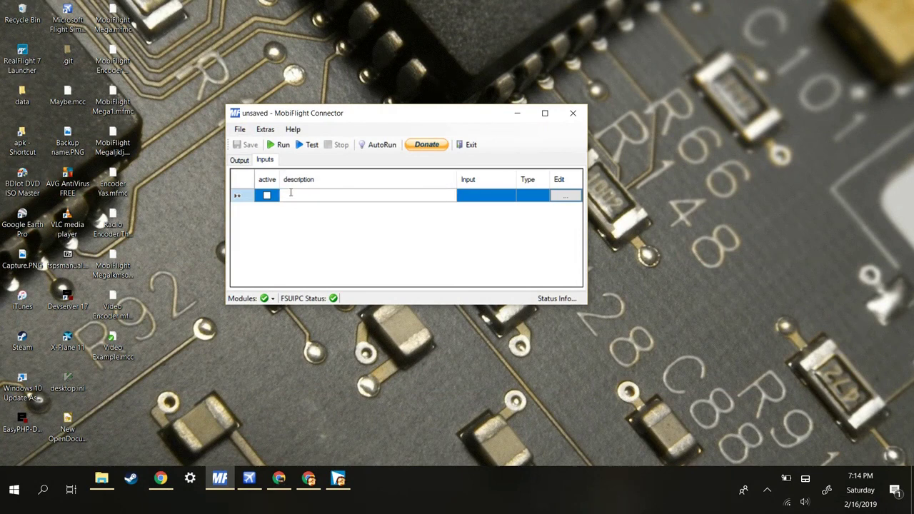
type("Video Example")
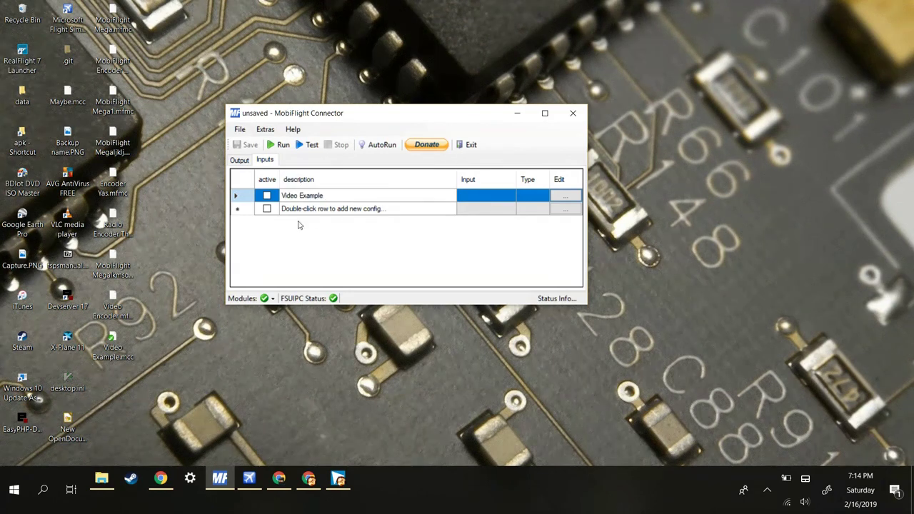
left_click(380, 253)
- Open the MobiFlight Mega module's settings under Extras > Settings and its Add device list
left_click(265, 130)
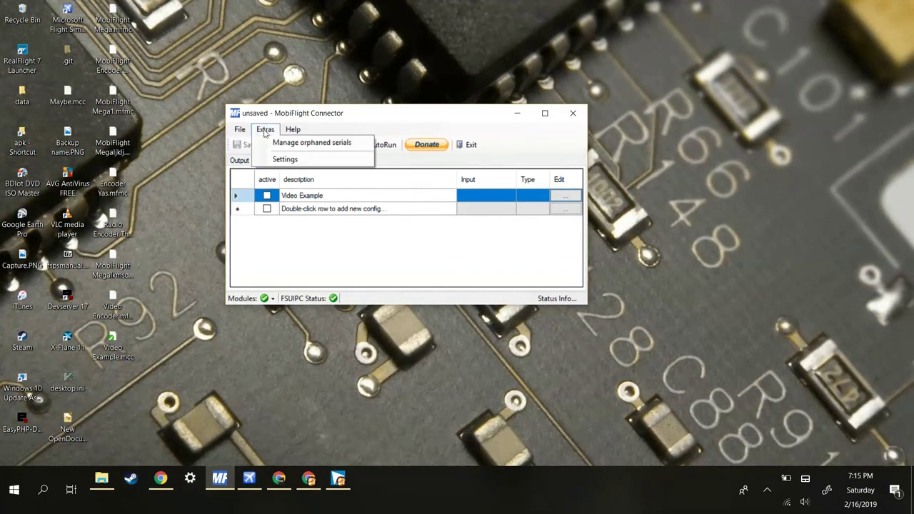
left_click(284, 160)
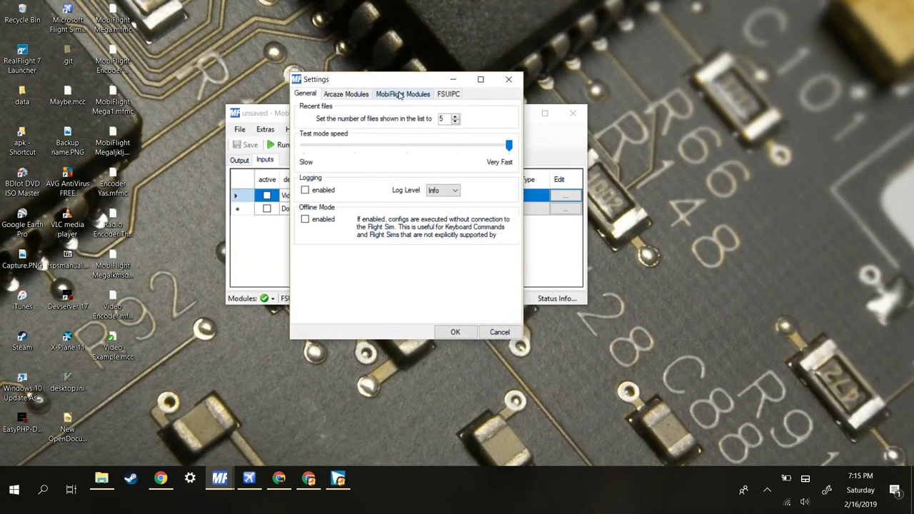
left_click(397, 96)
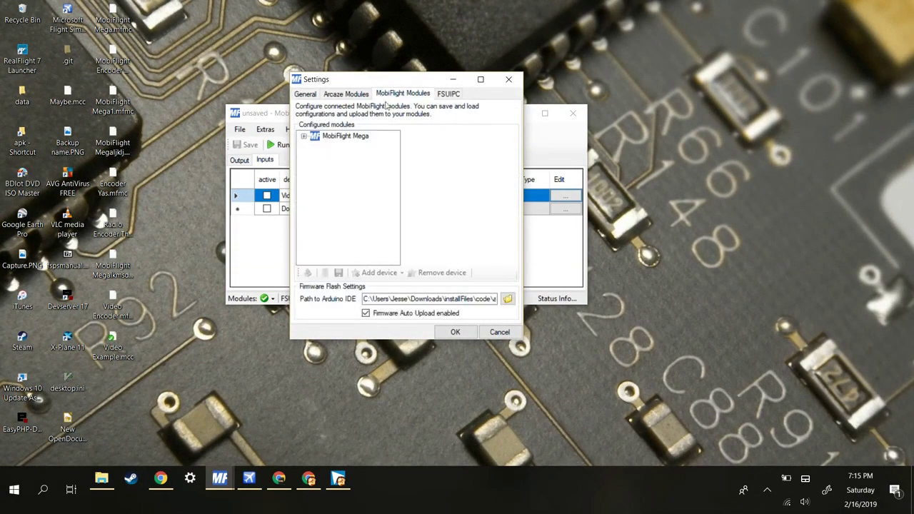
left_click(337, 137)
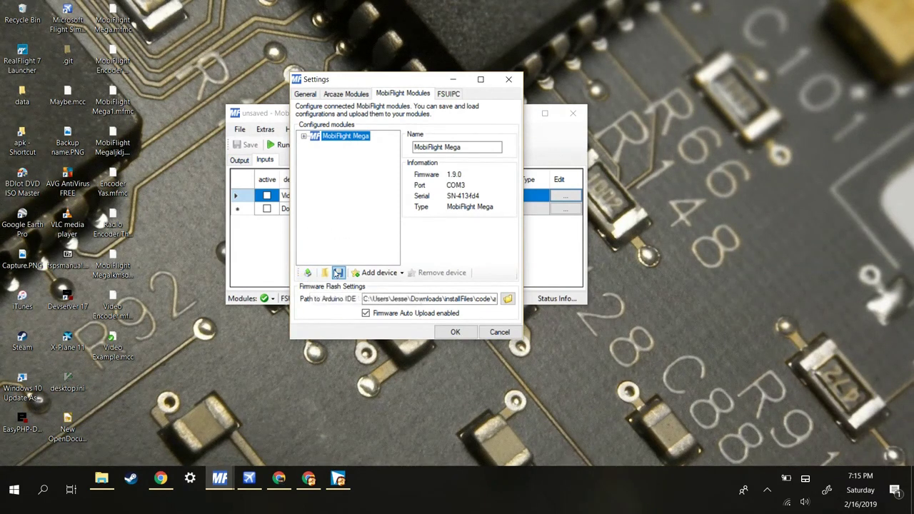
left_click(370, 275)
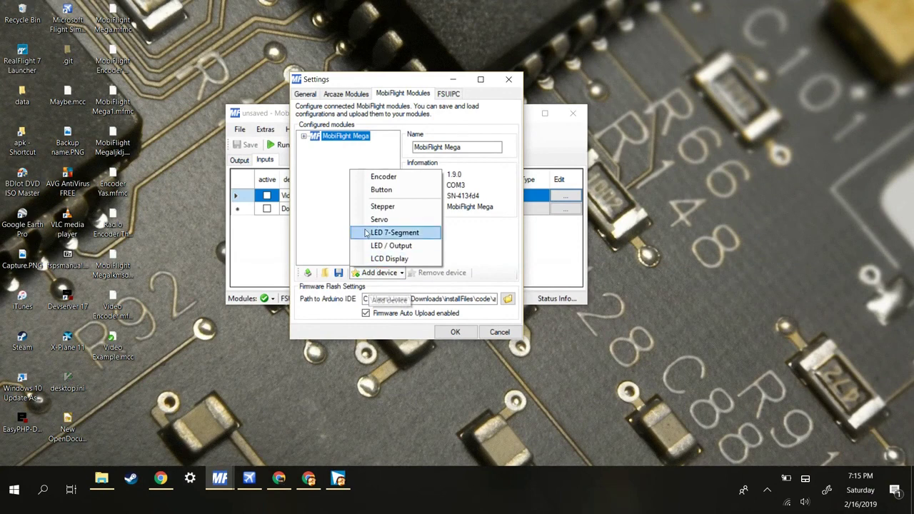
- Add an encoder named 'Video Example' to the MobiFlight Mega on left pin 25, right pin 26
left_click(386, 178)
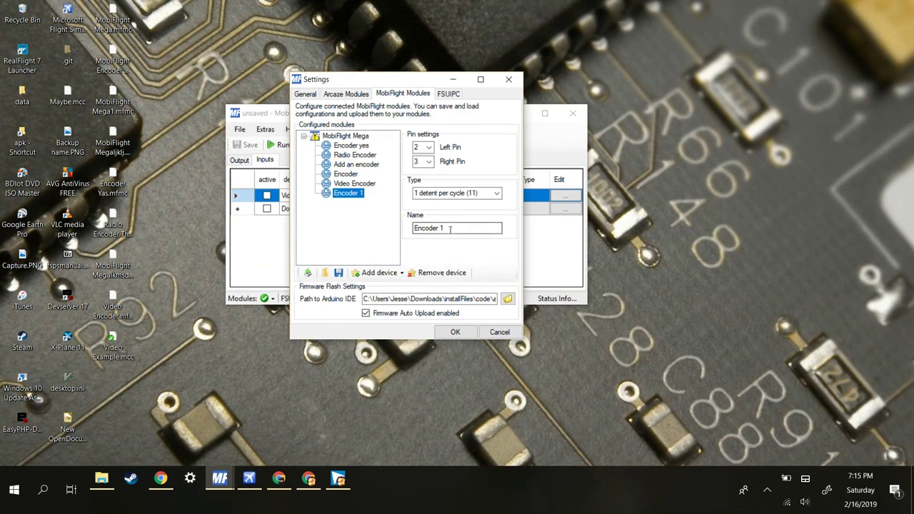
left_click_drag(448, 227, 412, 228)
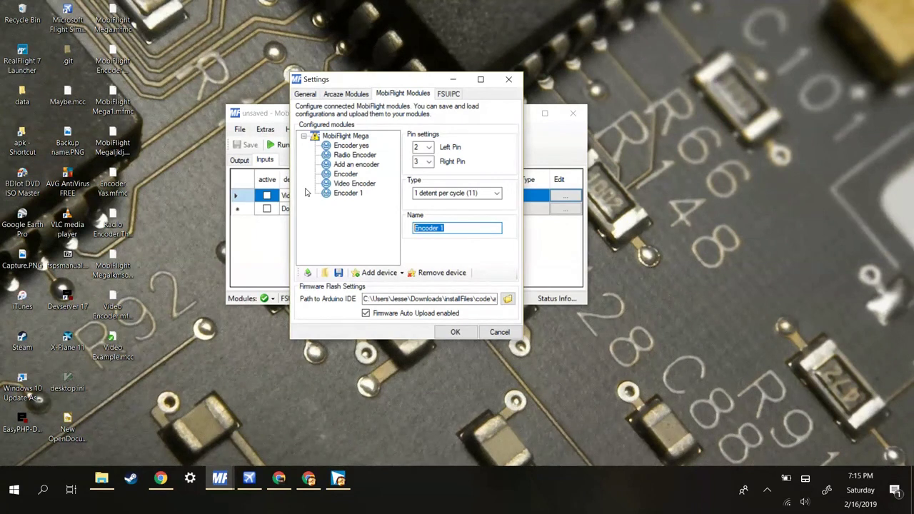
type("Video Example")
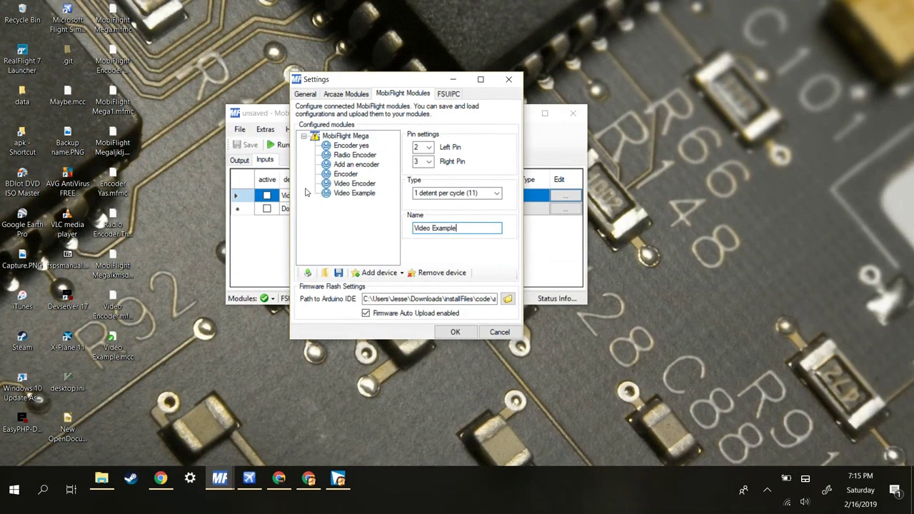
left_click(429, 148)
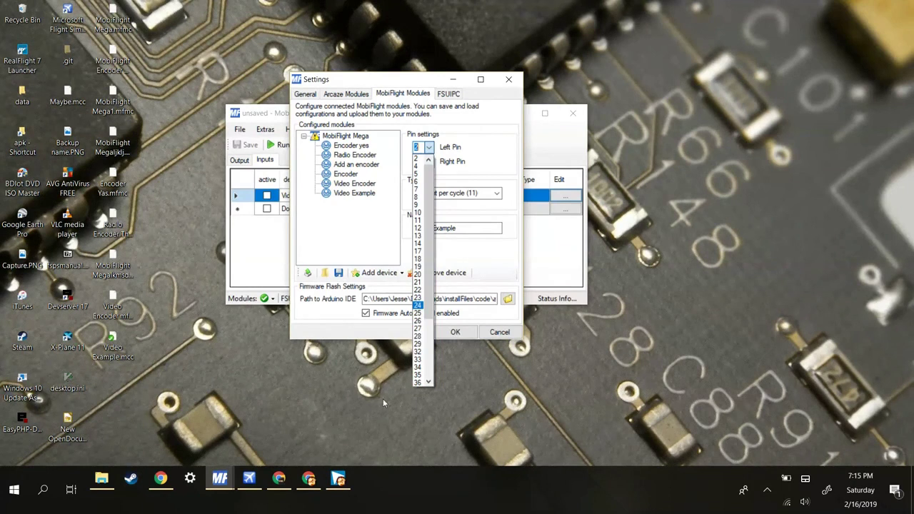
left_click(418, 313)
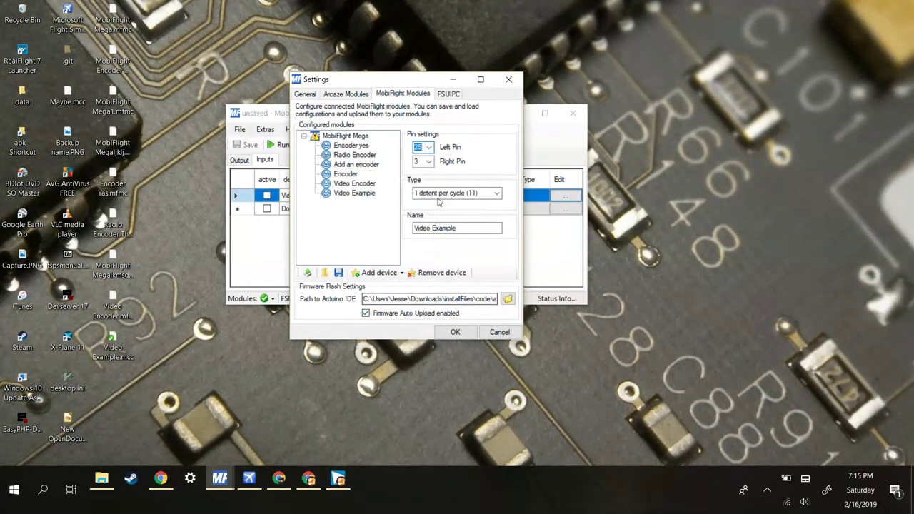
left_click(425, 162)
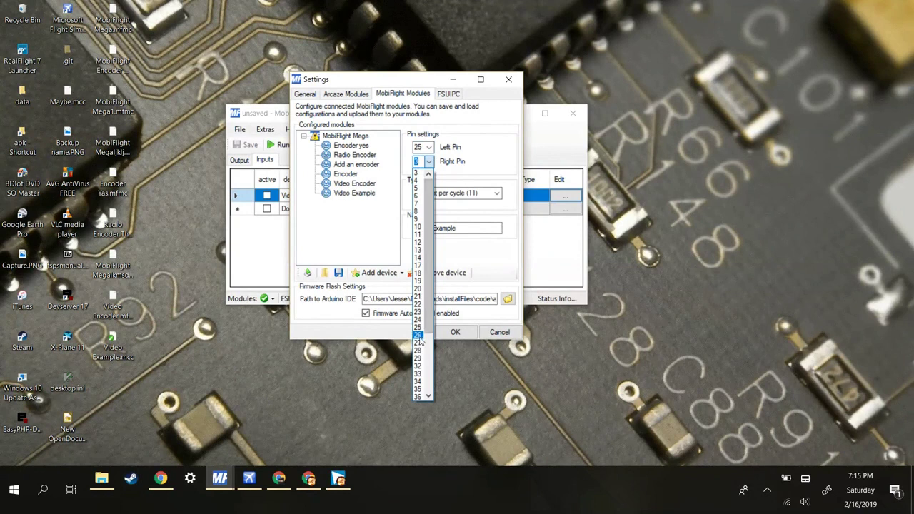
left_click(418, 336)
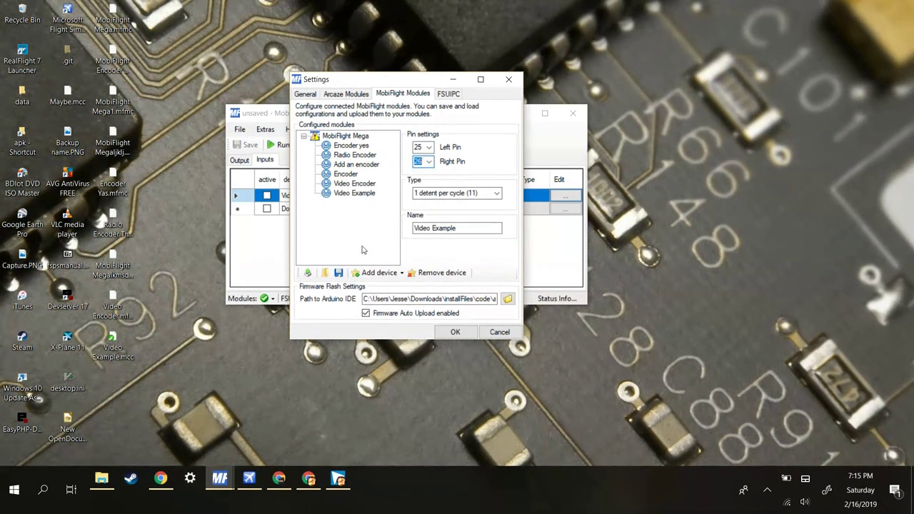
- Upload the current device configuration to the MobiFlight Mega and confirm the update
left_click(308, 274)
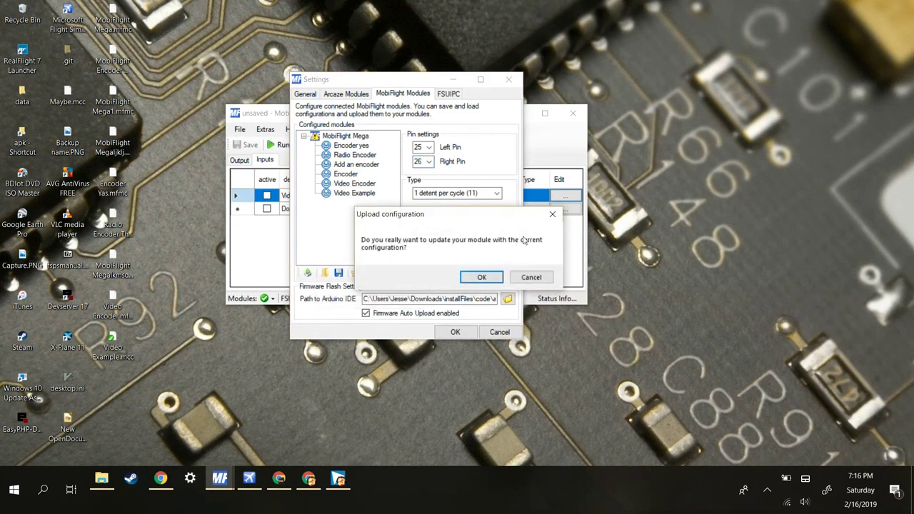
left_click(483, 279)
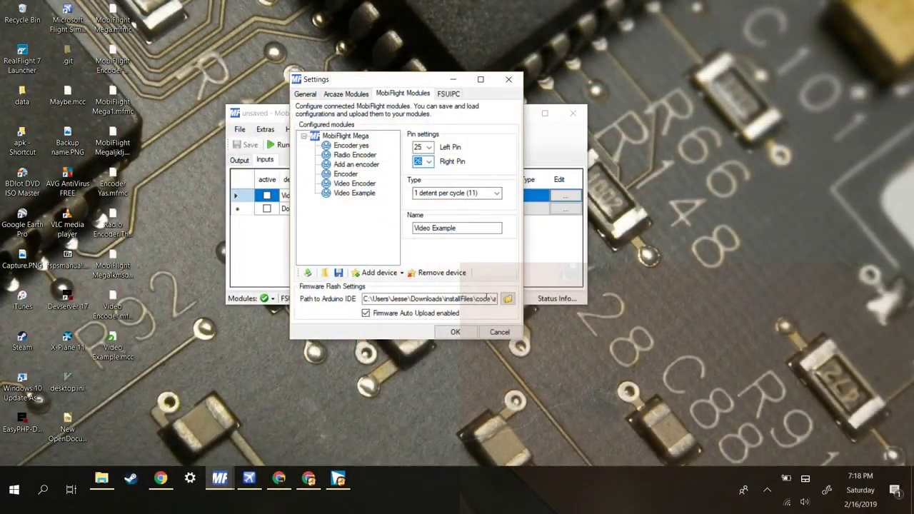
- Save the settings and set the input's source to the MobiFlight Mega's Video Example encoder
left_click(456, 332)
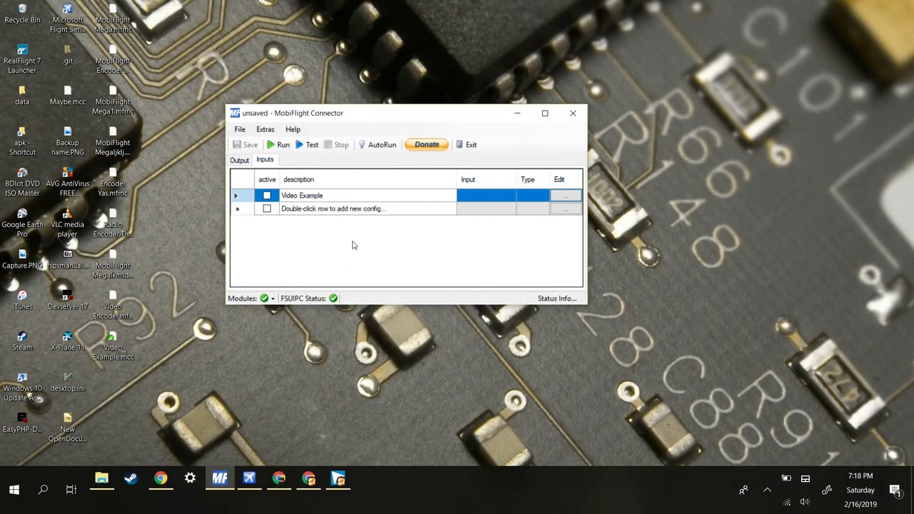
left_click(561, 196)
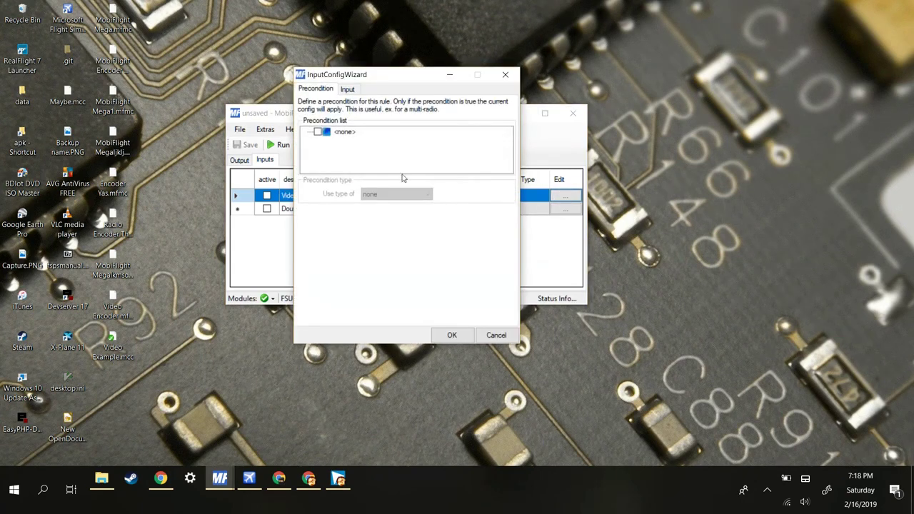
left_click(347, 89)
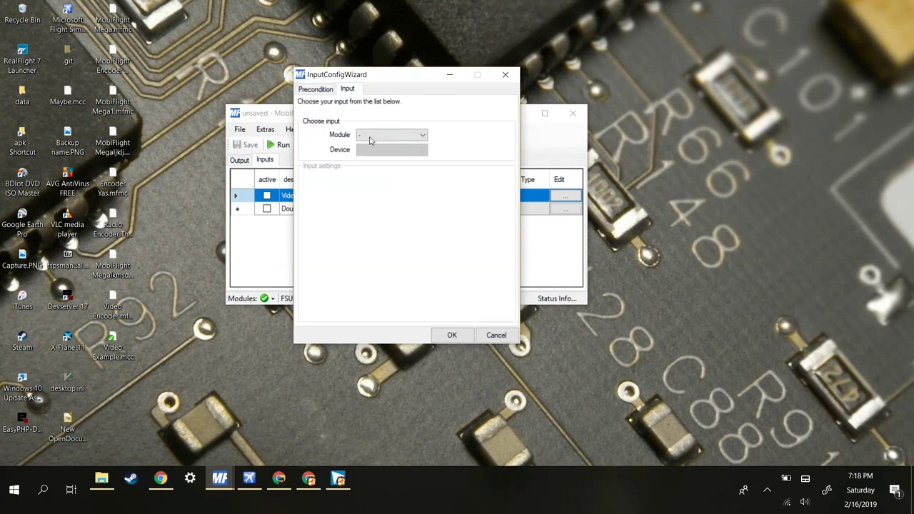
left_click(379, 136)
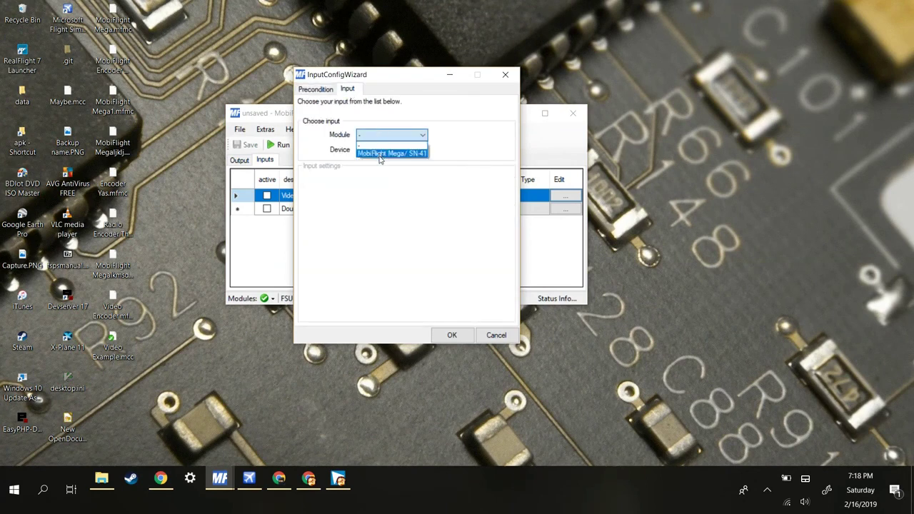
left_click(383, 150)
left_click(384, 153)
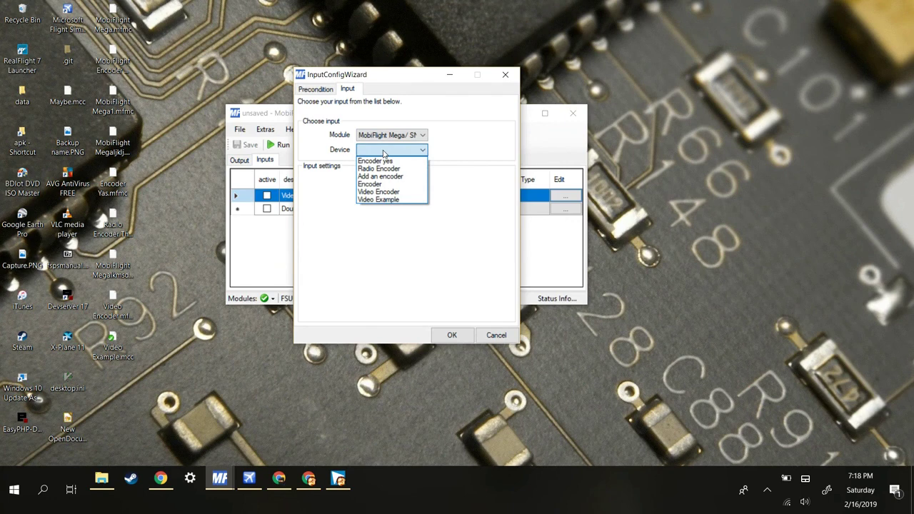
left_click(384, 200)
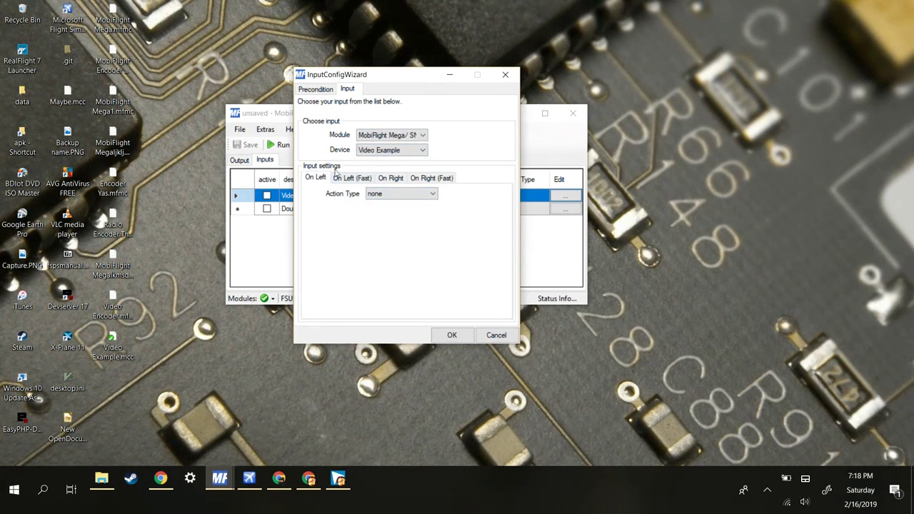
- Set the left-turn action to FSUIPC Offset with the COM1 Standby Freq KHz (-) Decrease preset
left_click(374, 194)
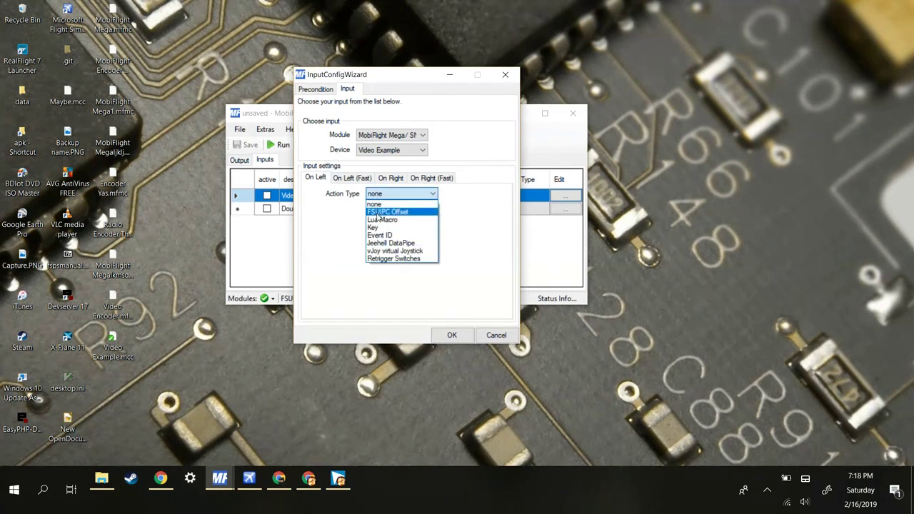
left_click(378, 214)
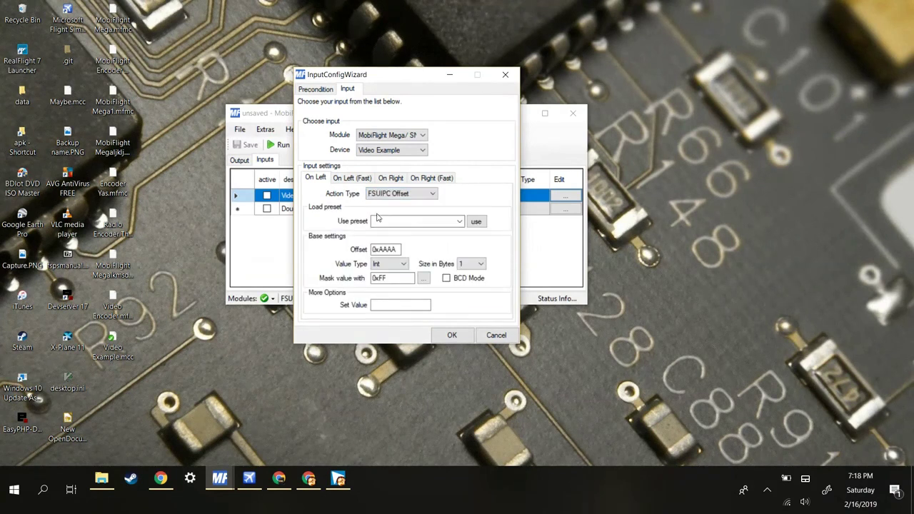
left_click(459, 221)
scroll(423, 407, "down", 5)
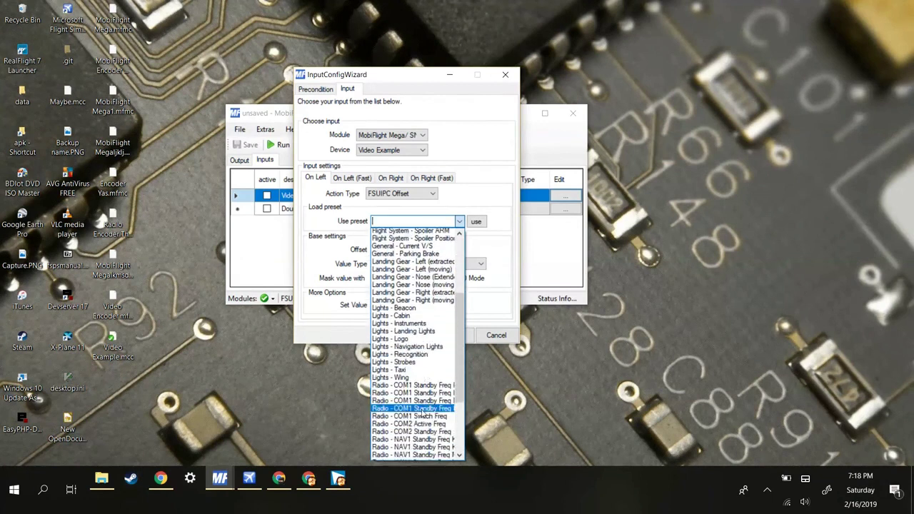
scroll(423, 412, "down", 4)
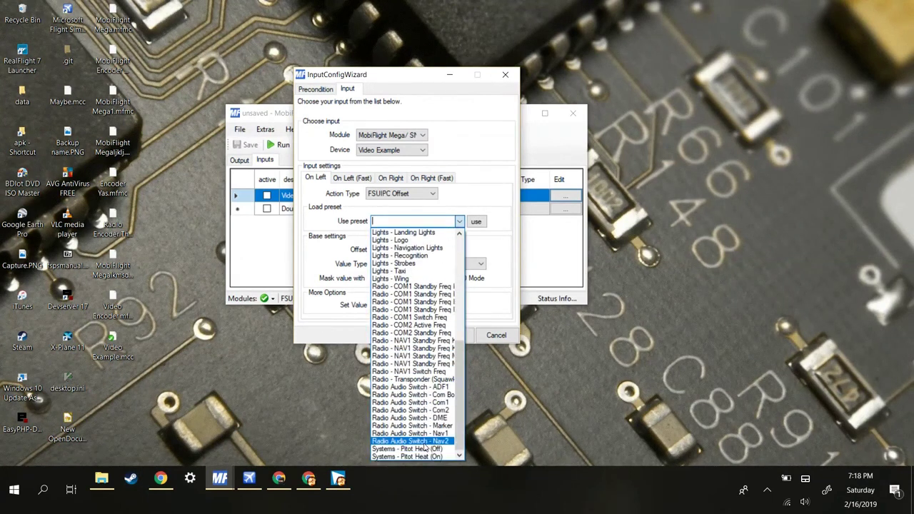
left_click(426, 287)
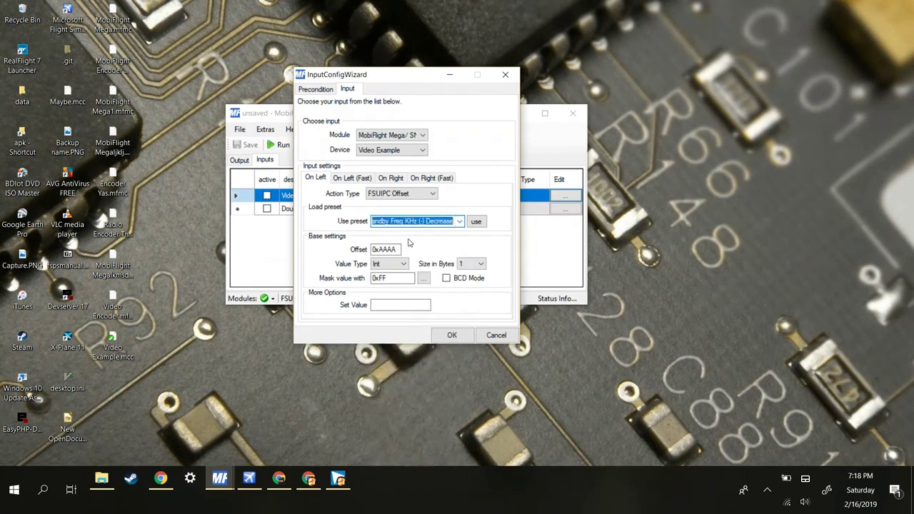
left_click(479, 221)
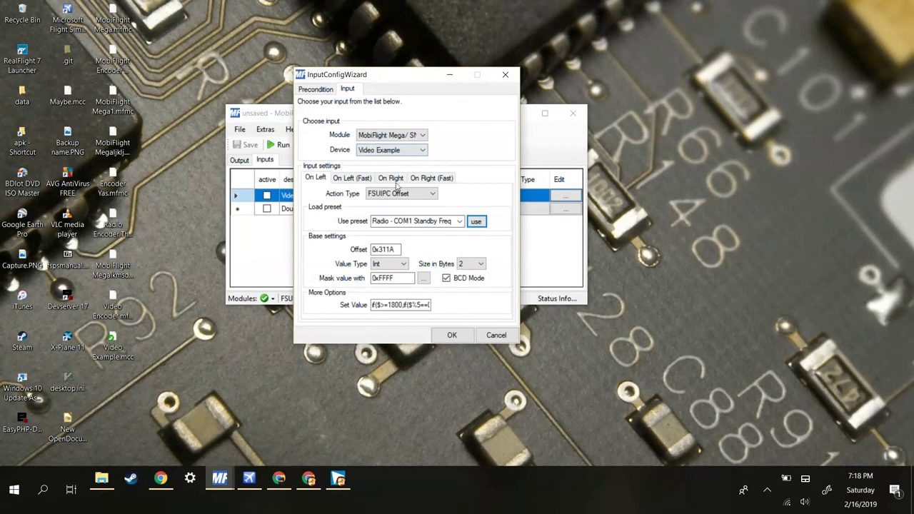
left_click(390, 178)
- Set the right-turn action to the FSUIPC COM1 Standby Freq KHz (+) Increase preset and save
left_click(400, 194)
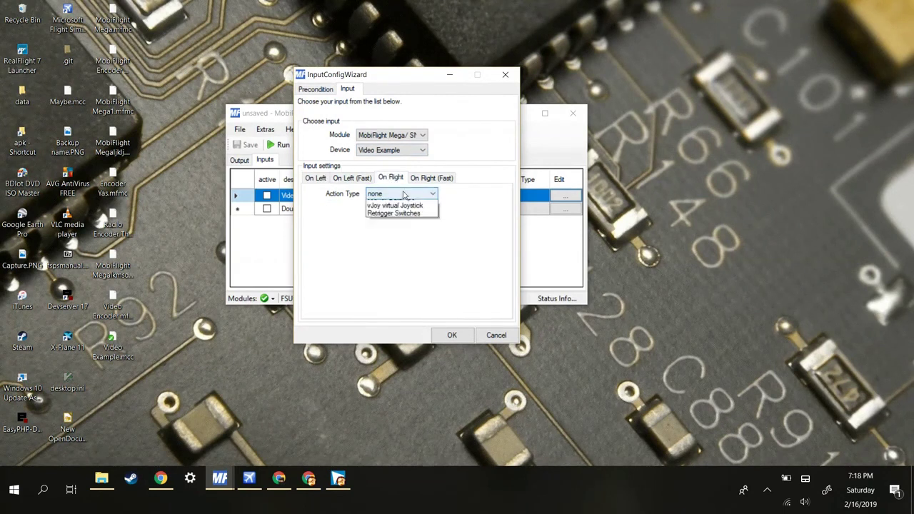
left_click(393, 210)
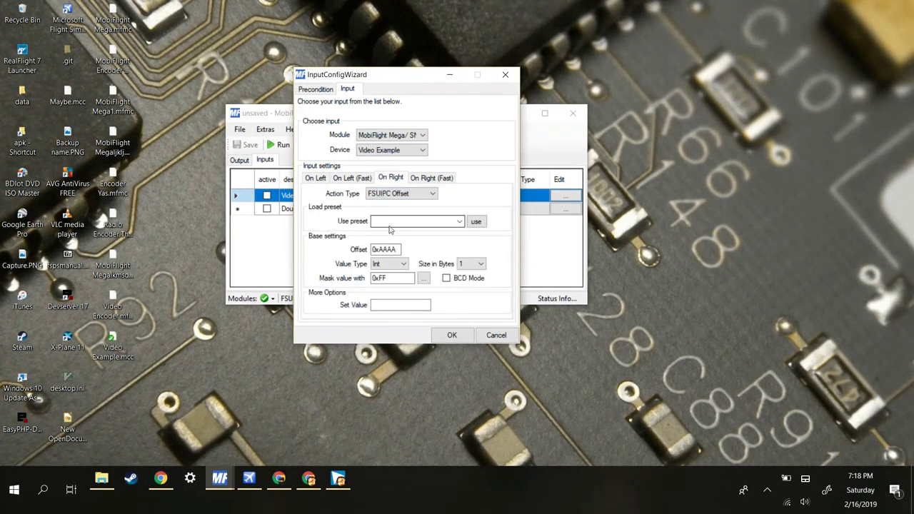
left_click(459, 222)
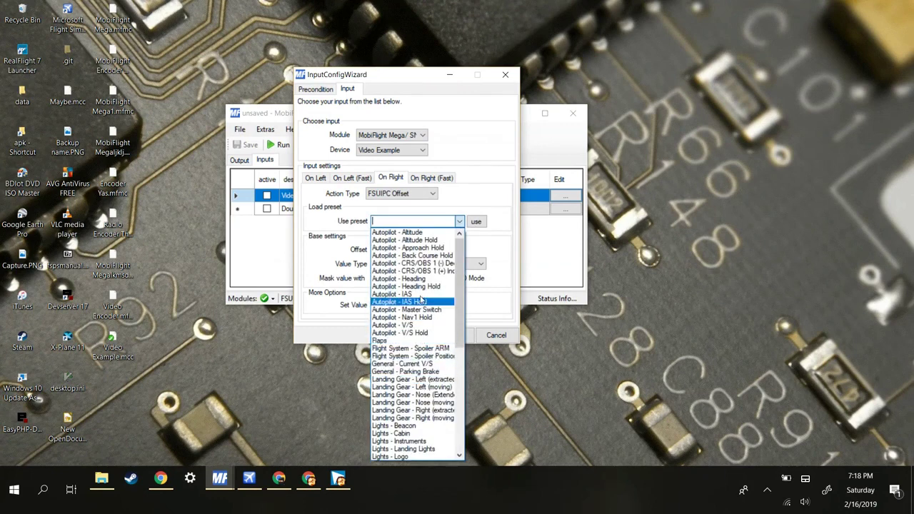
scroll(411, 304, "down", 9)
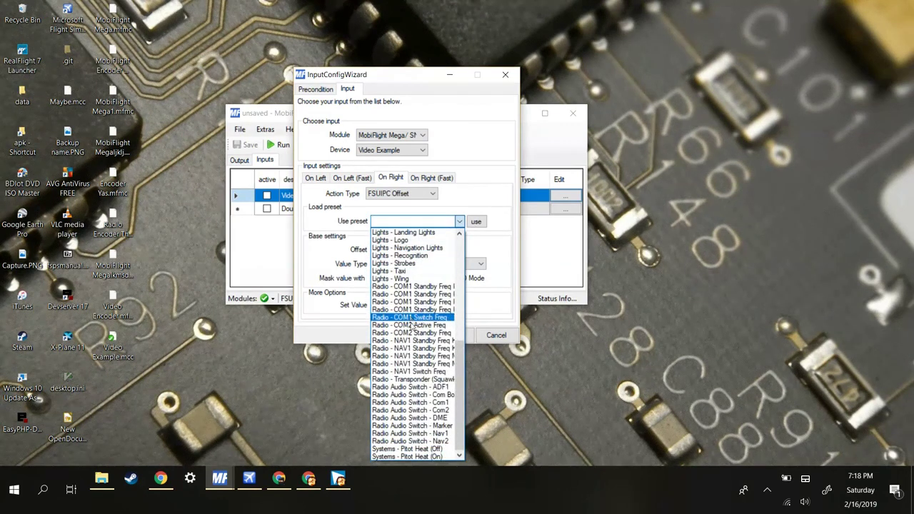
left_click(420, 301)
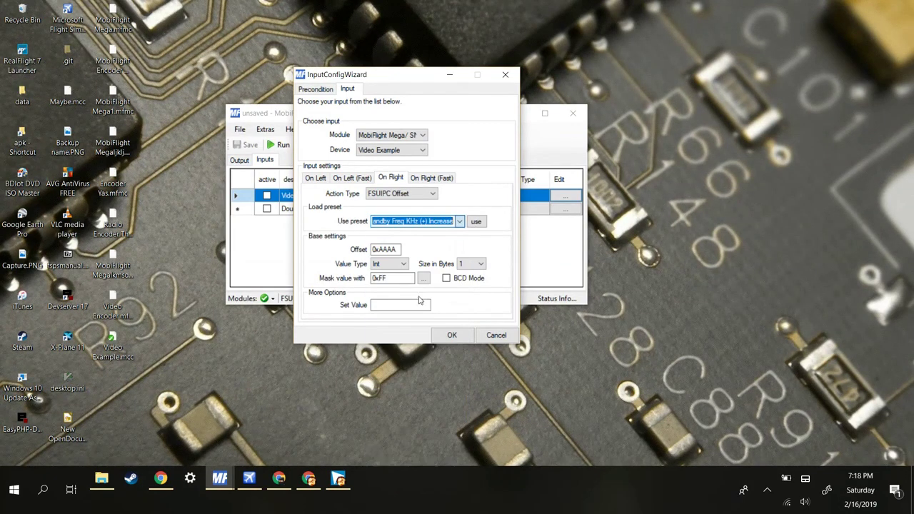
left_click(476, 221)
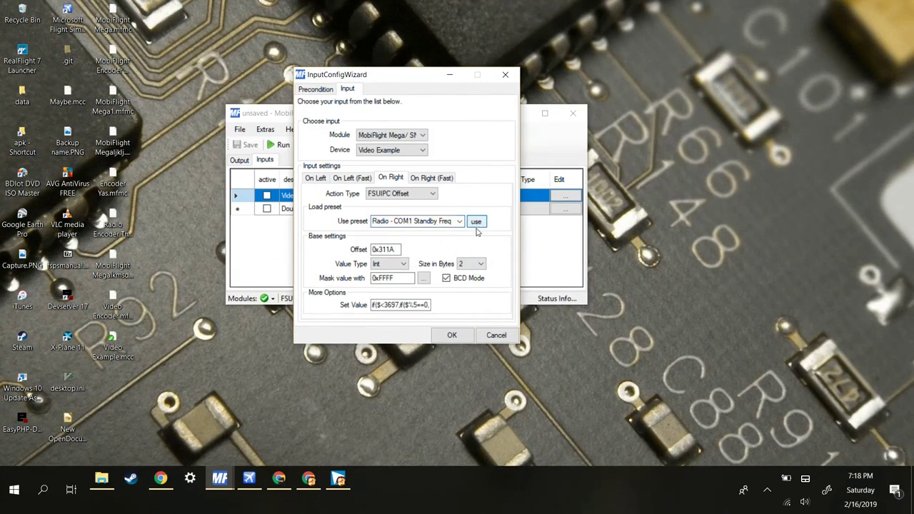
left_click(452, 336)
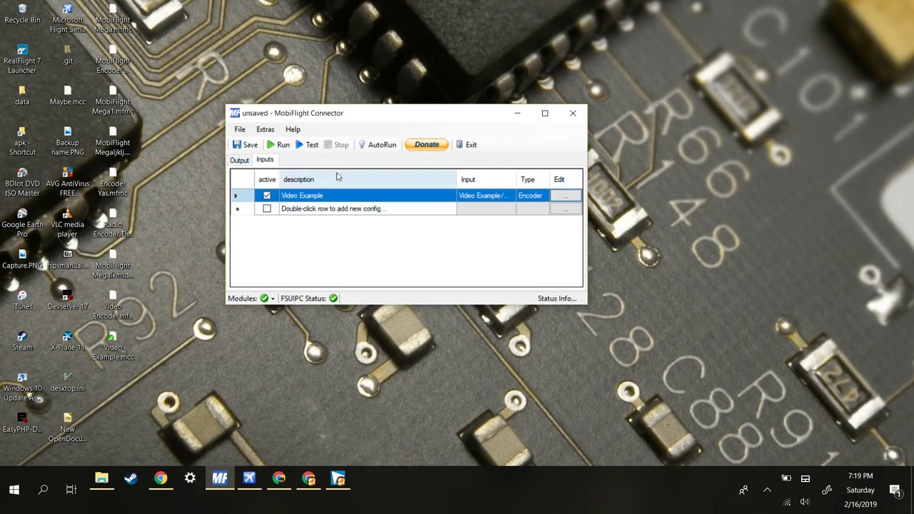
- Bring the still-loading Flight Simulator X window to the front
left_click(250, 478)
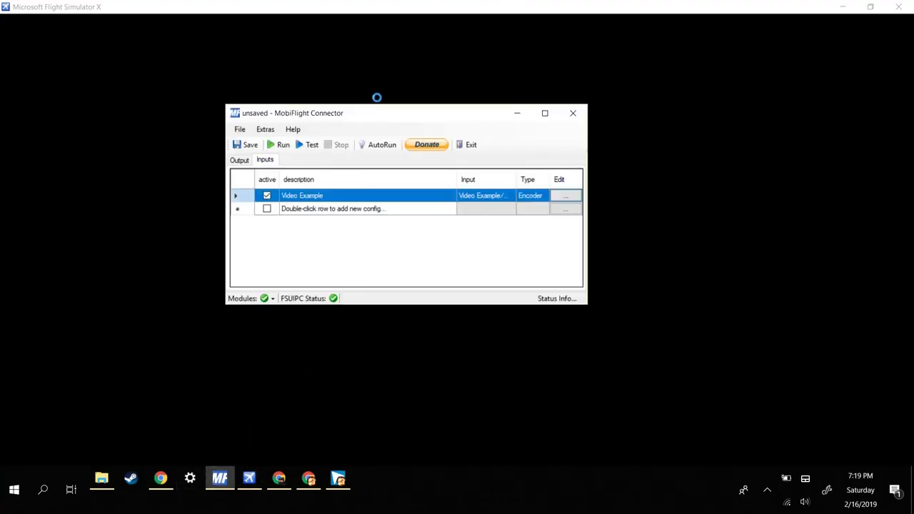
- Run MobiFlight, close the ATC menu in Flight Simulator X, and return to MobiFlight Connector
left_click_drag(371, 117, 224, 44)
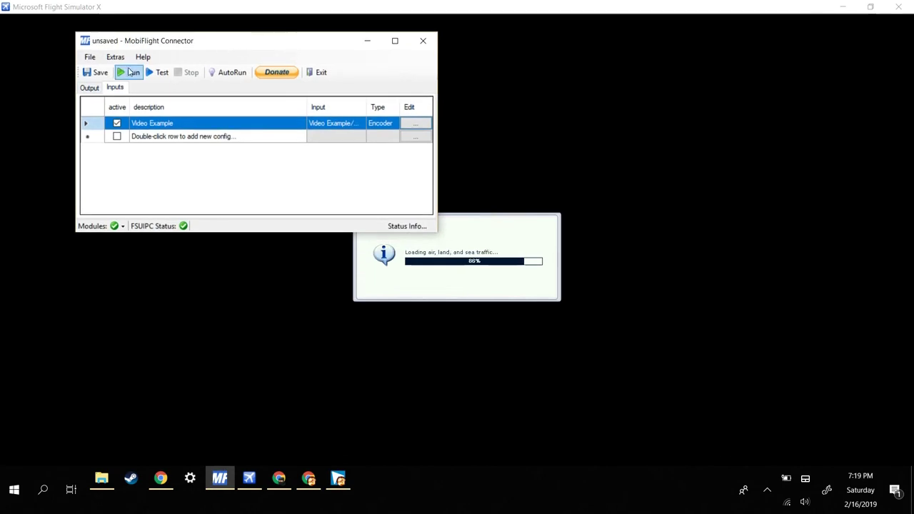
left_click(131, 75)
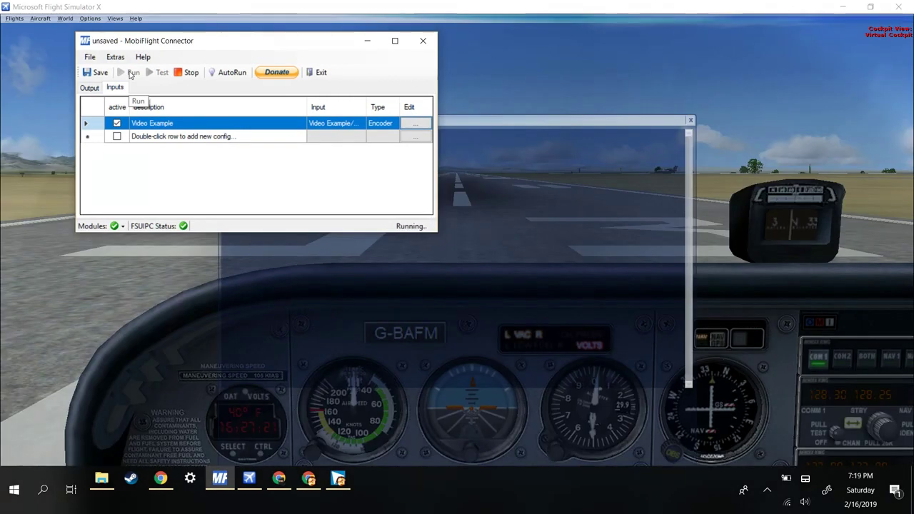
left_click(609, 76)
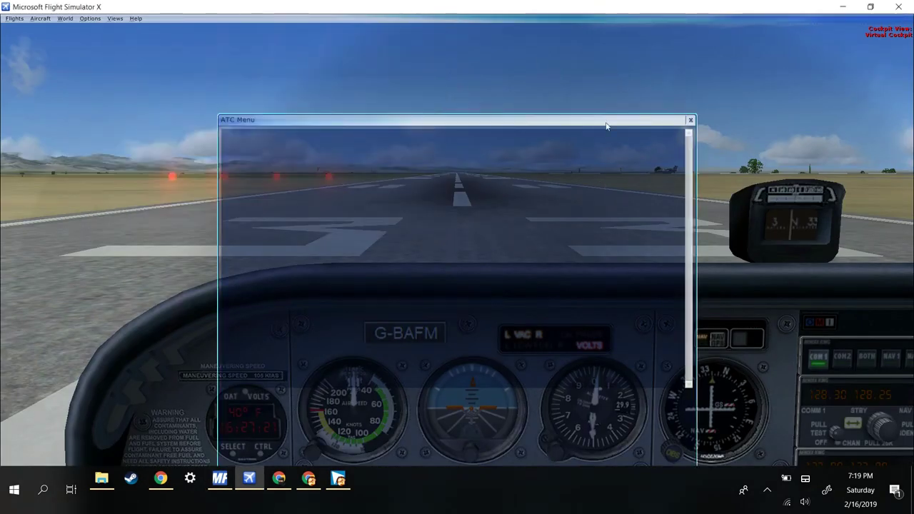
left_click(690, 121)
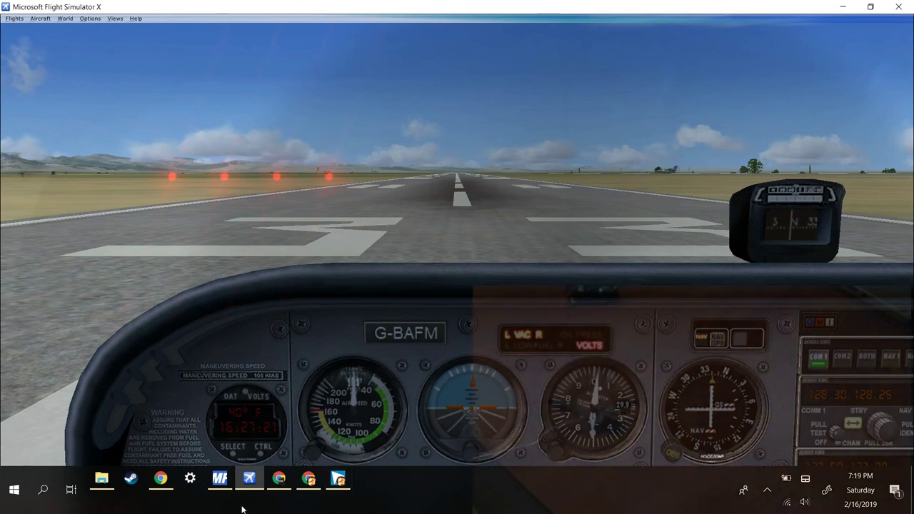
left_click(220, 478)
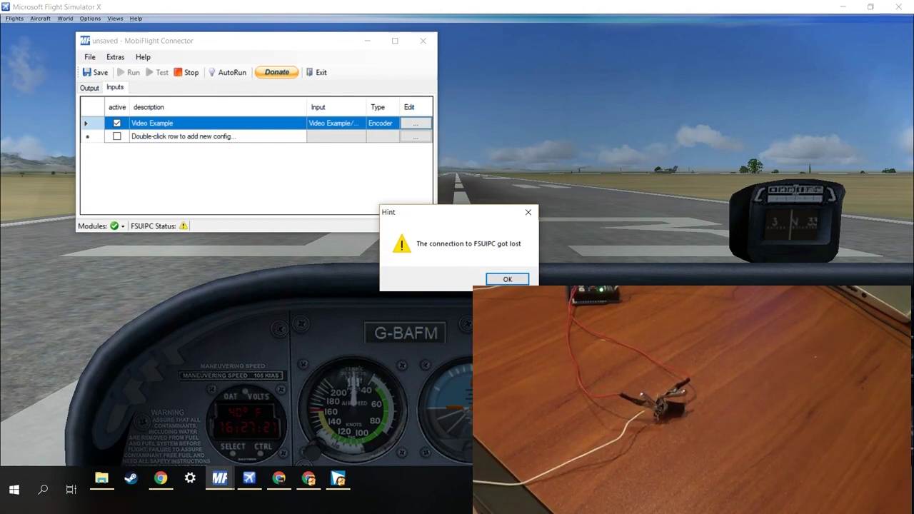
- Back in FSX, drag MobiFlight's FSUIPC connection-lost warning to the top-left, clearing the cockpit view
key("alt+Tab")
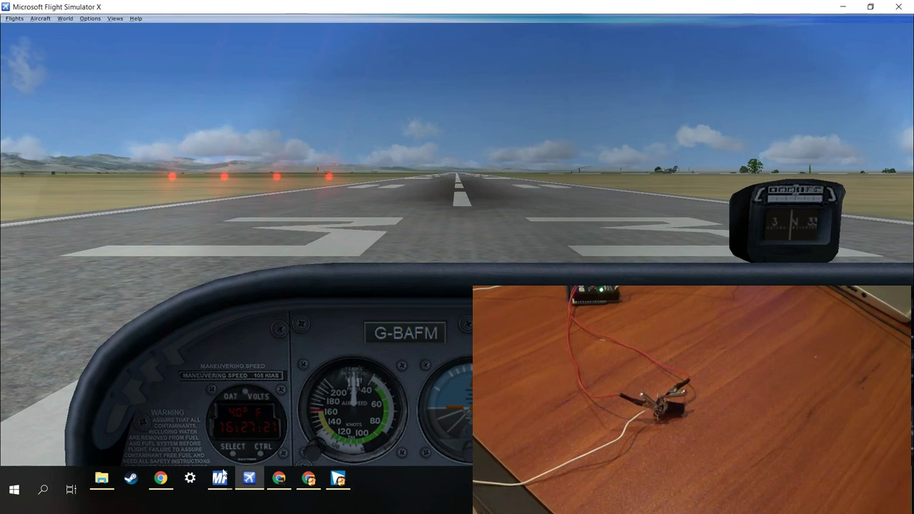
mouse_move(223, 477)
left_click(285, 428)
left_click_drag(458, 225, 419, 135)
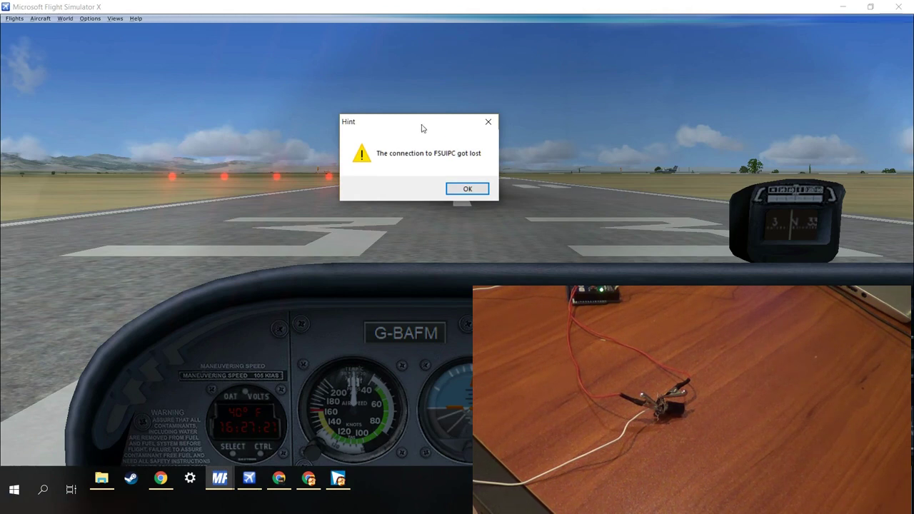
left_click_drag(421, 122, 85, 9)
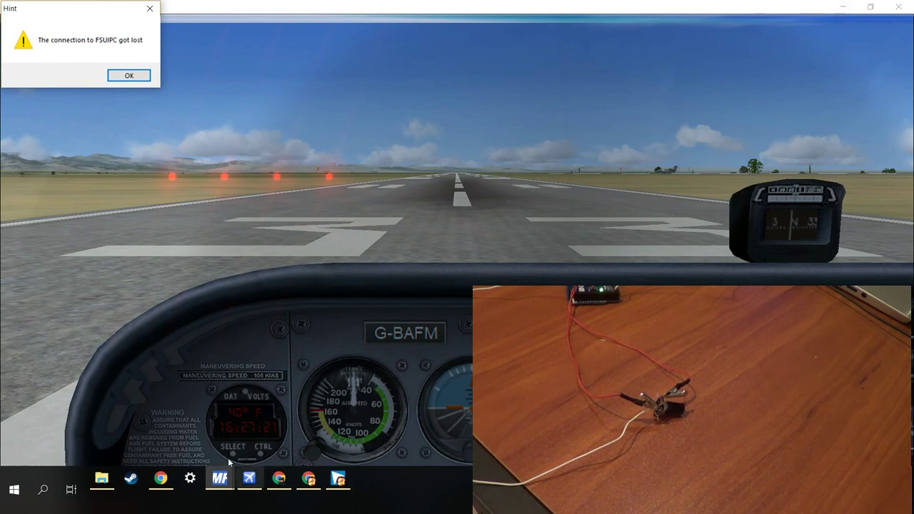
left_click(338, 478)
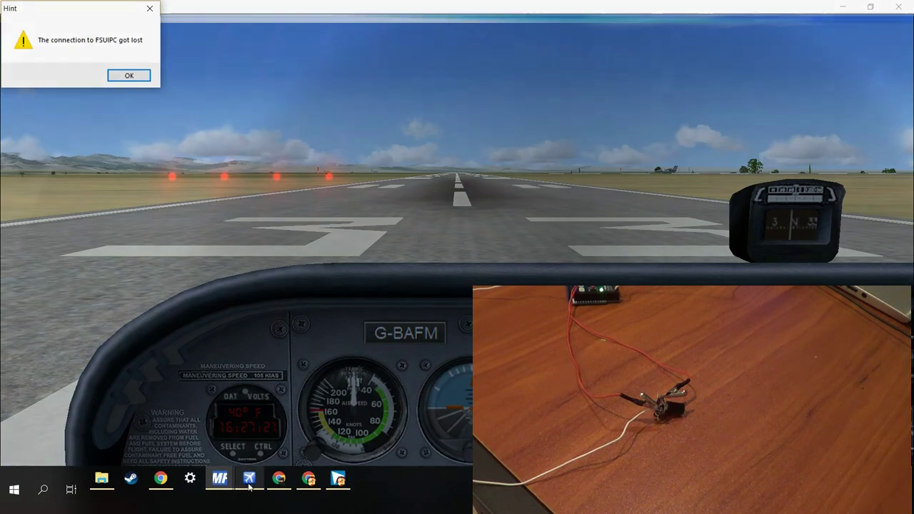